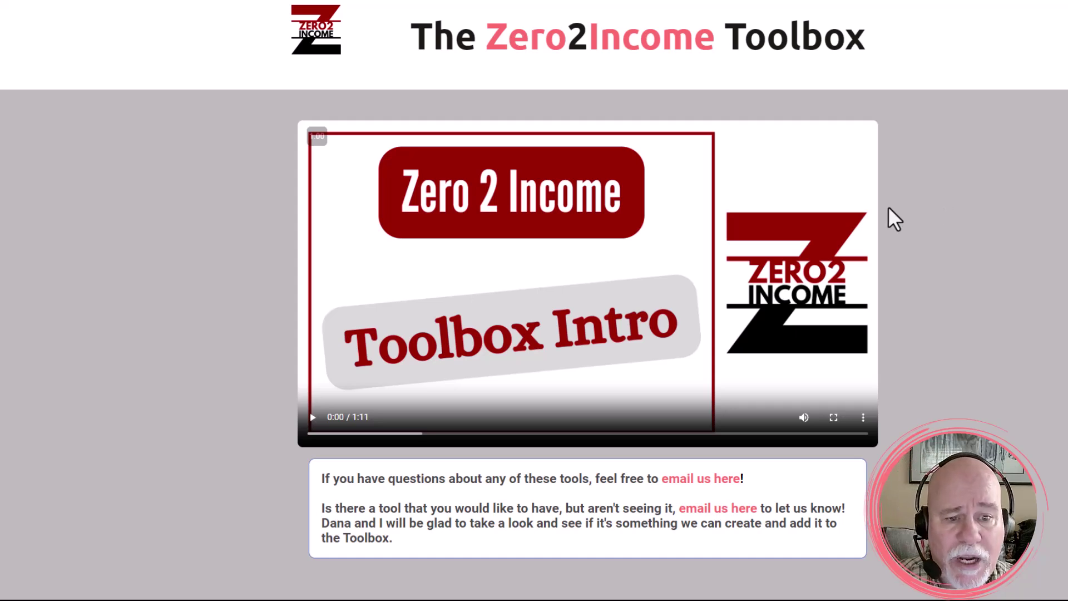
Step: Scroll the Toolbox page to the footer and back up to the Floating Action Button and WhatsApp snippets
{"action": "scroll", "coordinate": [888, 207], "scroll_direction": "down", "scroll_amount": 3}
{"action": "scroll", "coordinate": [887, 208], "scroll_direction": "down", "scroll_amount": 6}
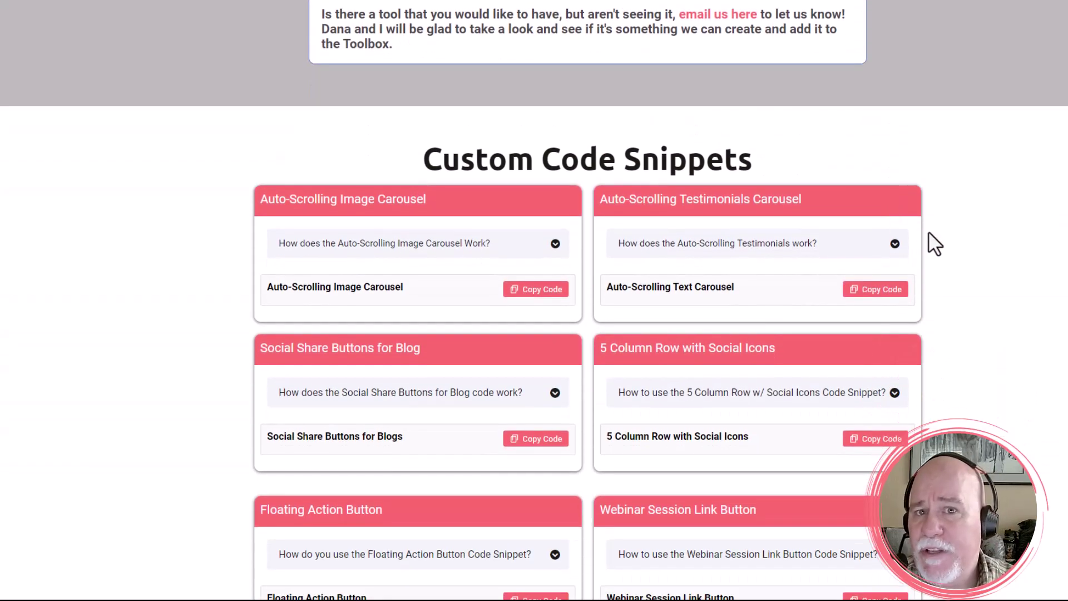
{"action": "scroll", "coordinate": [924, 243], "scroll_direction": "down", "scroll_amount": 1}
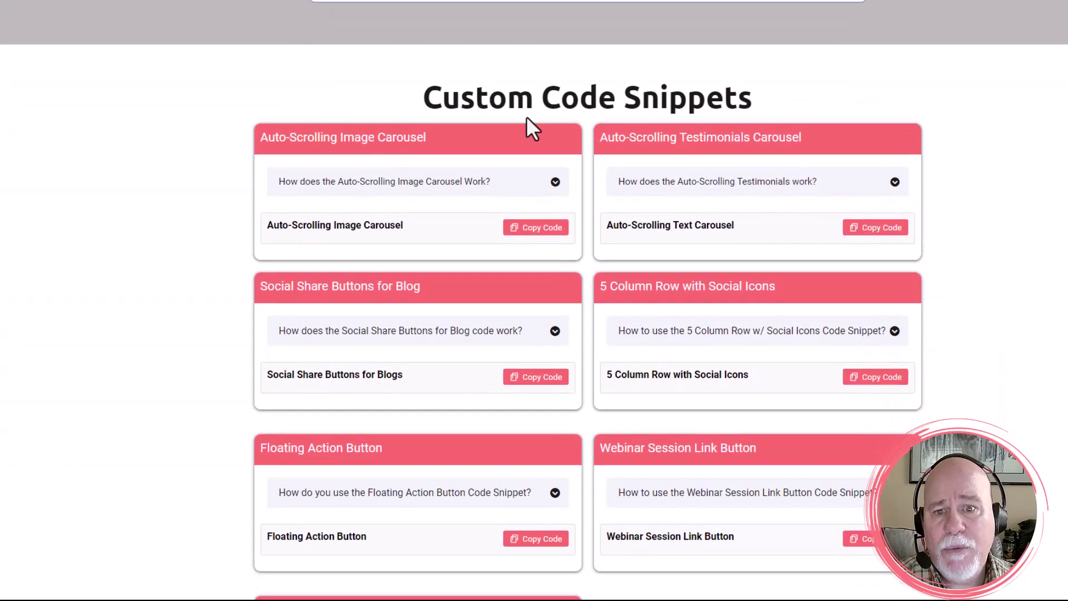
{"action": "scroll", "coordinate": [528, 118], "scroll_direction": "down", "scroll_amount": 8}
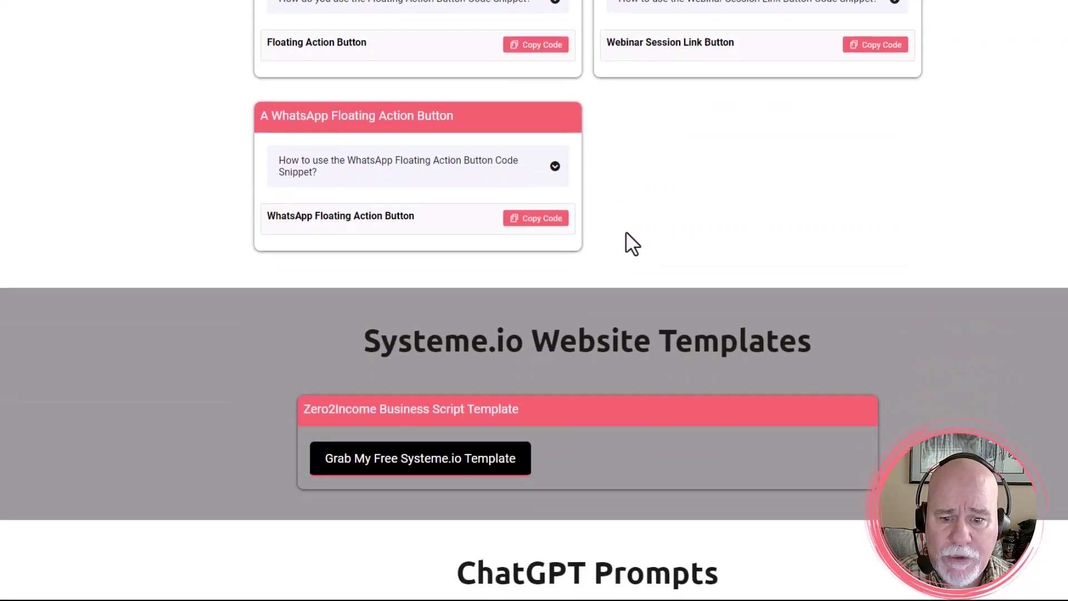
{"action": "scroll", "coordinate": [626, 244], "scroll_direction": "down", "scroll_amount": 1}
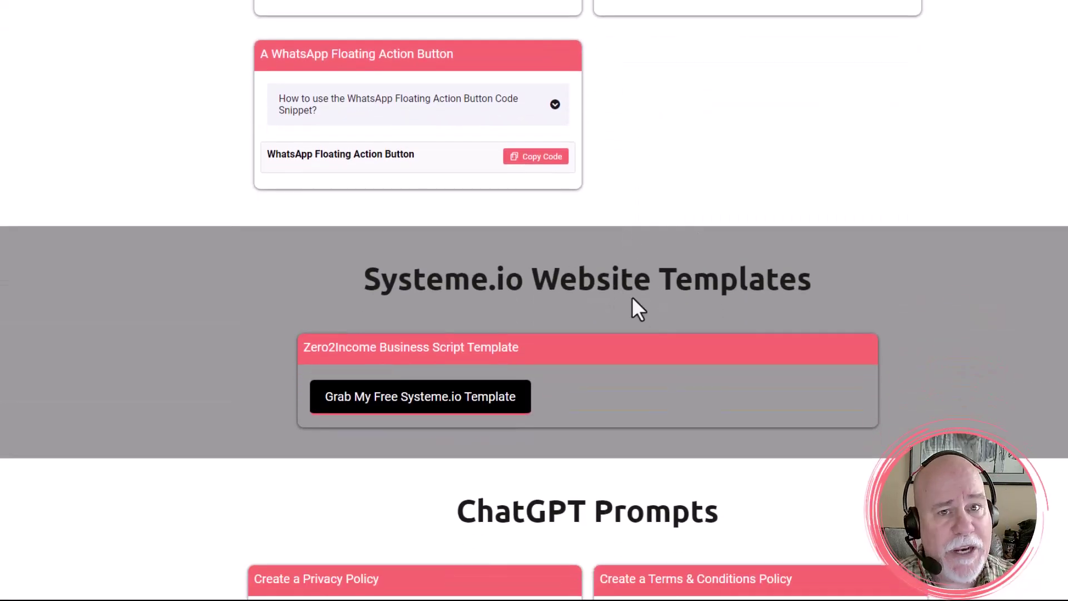
{"action": "scroll", "coordinate": [663, 298], "scroll_direction": "down", "scroll_amount": 5}
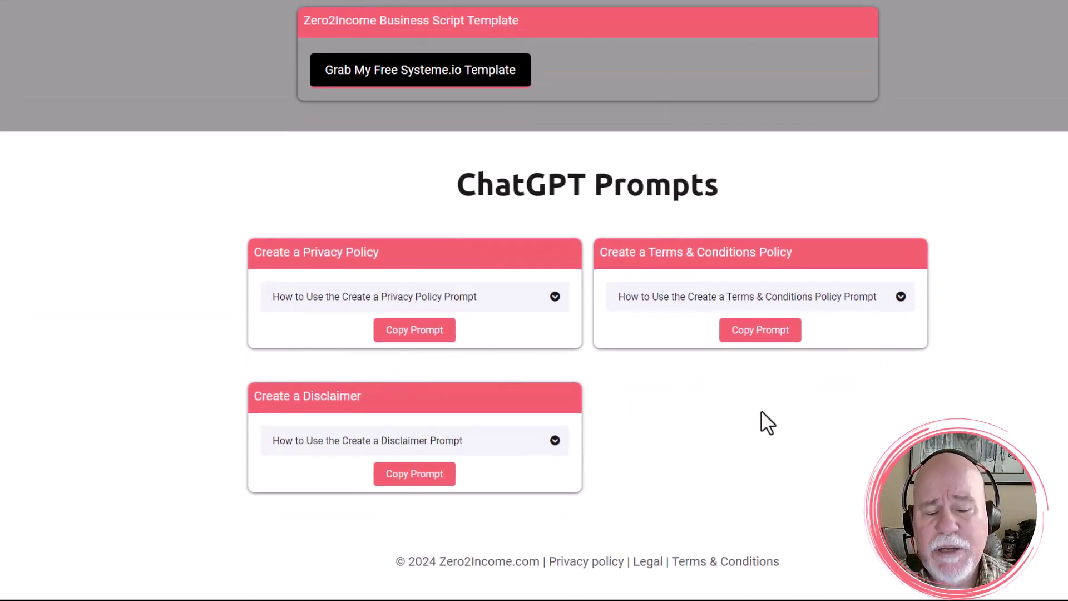
{"action": "scroll", "coordinate": [740, 400], "scroll_direction": "up", "scroll_amount": 9}
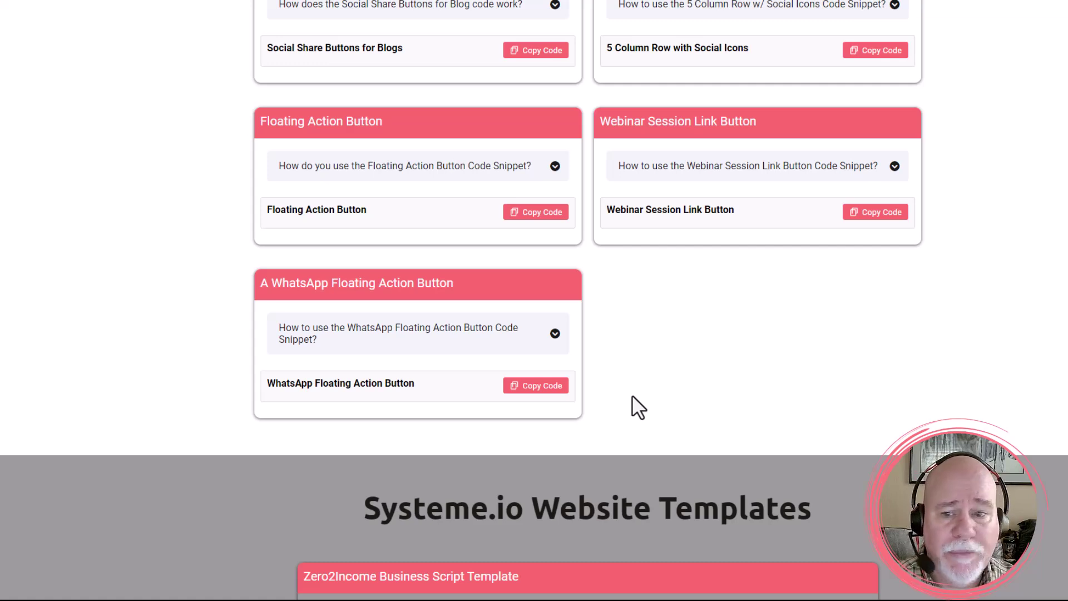
{"action": "scroll", "coordinate": [631, 403], "scroll_direction": "up", "scroll_amount": 1}
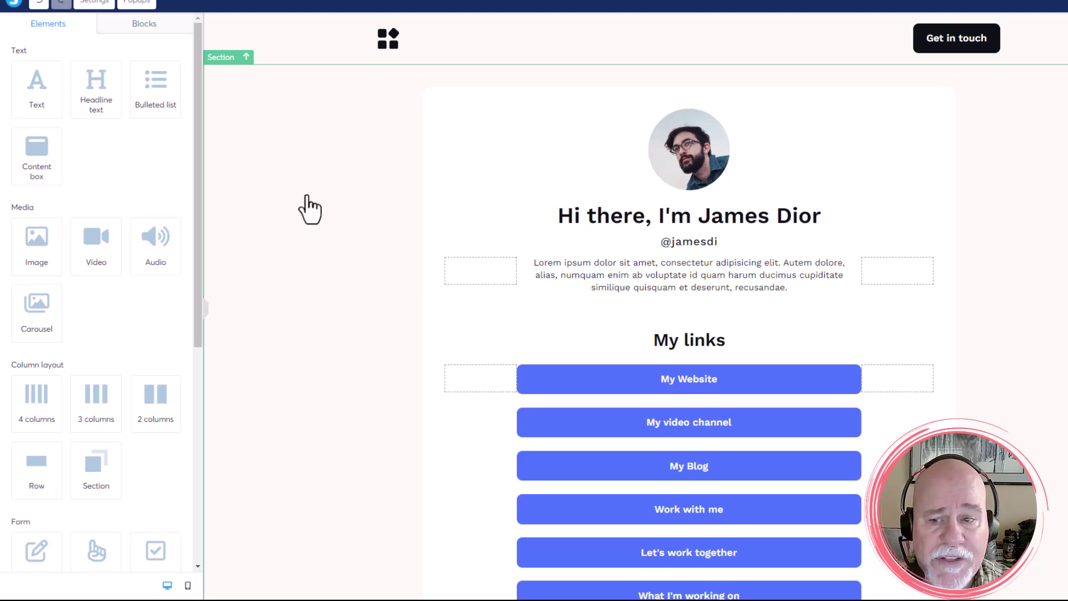
Step: Drag the Raw HTML tile from the sidebar's Other group to just under the page header
{"action": "left_click_drag", "start_coordinate": [196, 241], "coordinate": [163, 508]}
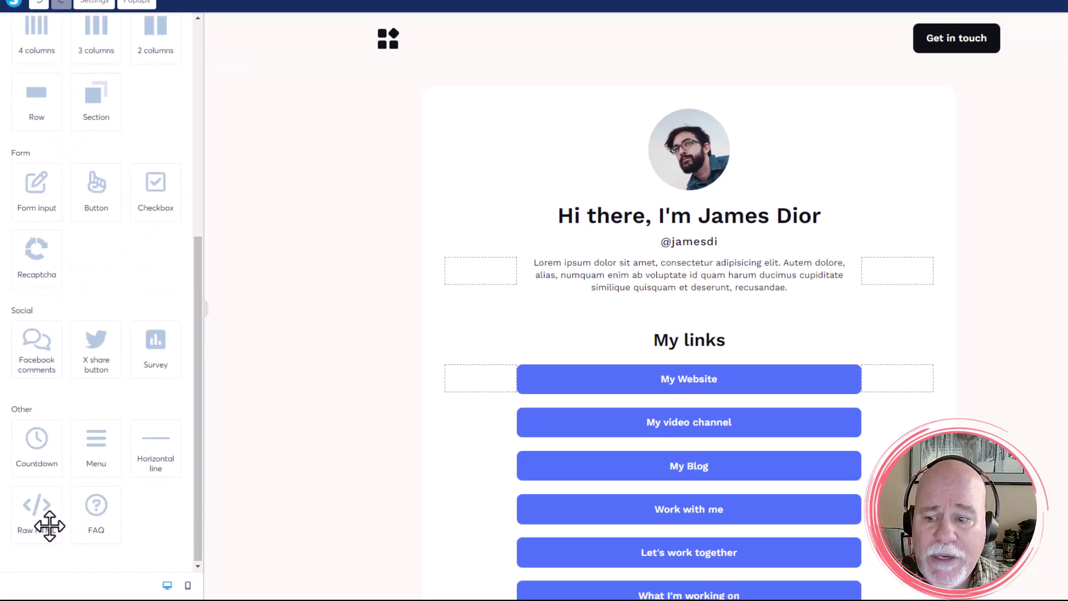
{"action": "left_click_drag", "start_coordinate": [48, 521], "coordinate": [652, 72]}
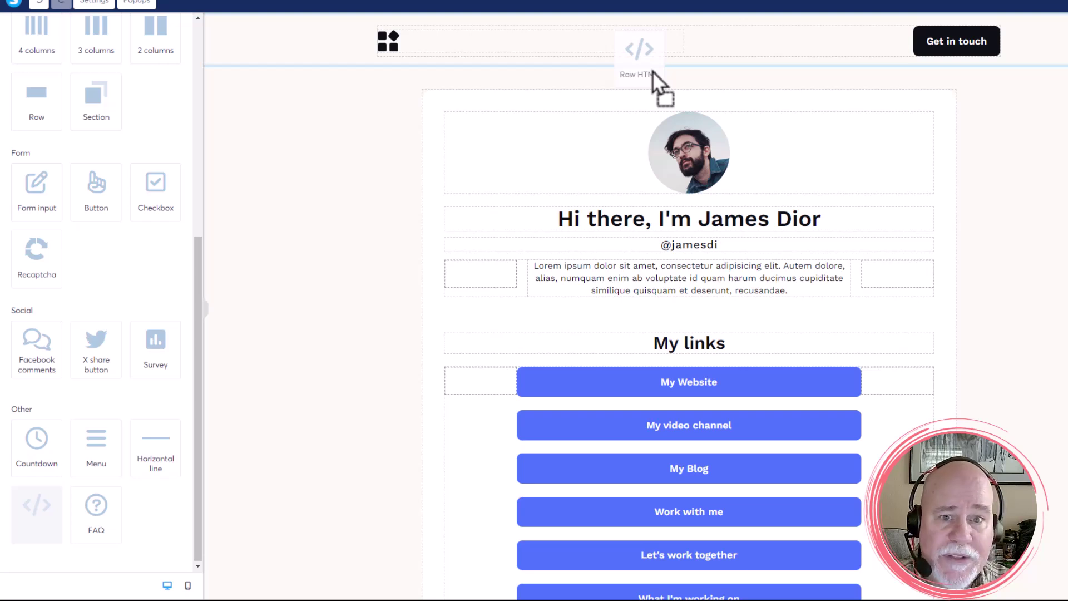
{"action": "left_click_drag", "start_coordinate": [653, 71], "coordinate": [651, 70]}
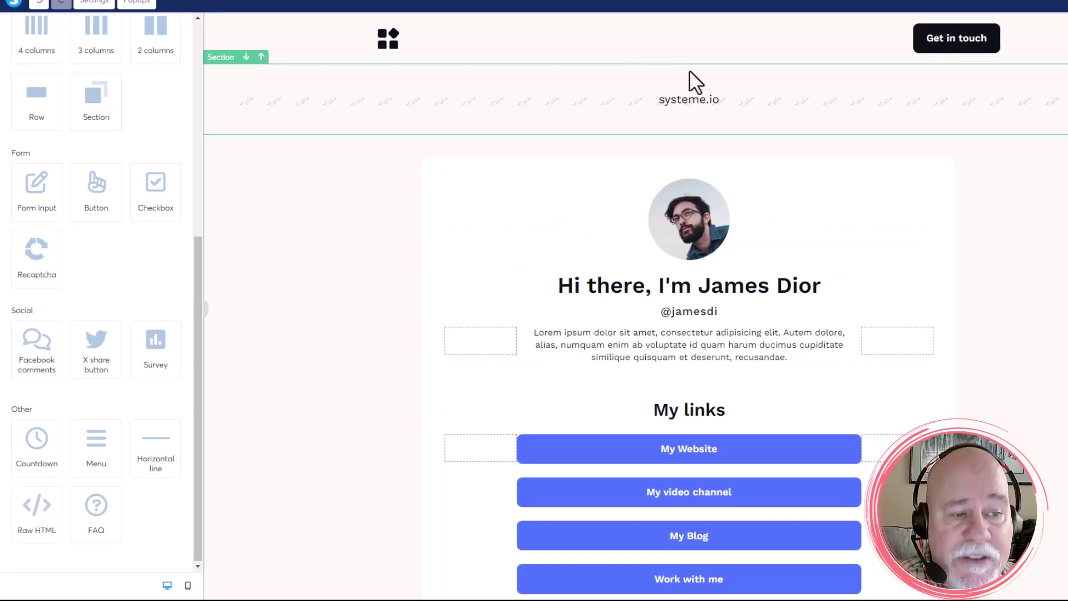
Step: Replace the Raw HTML placeholder <h2>systeme.io</h2> with the pasted 72-line Messenger button code
{"action": "left_click", "coordinate": [578, 98]}
{"action": "left_click", "coordinate": [30, 84]}
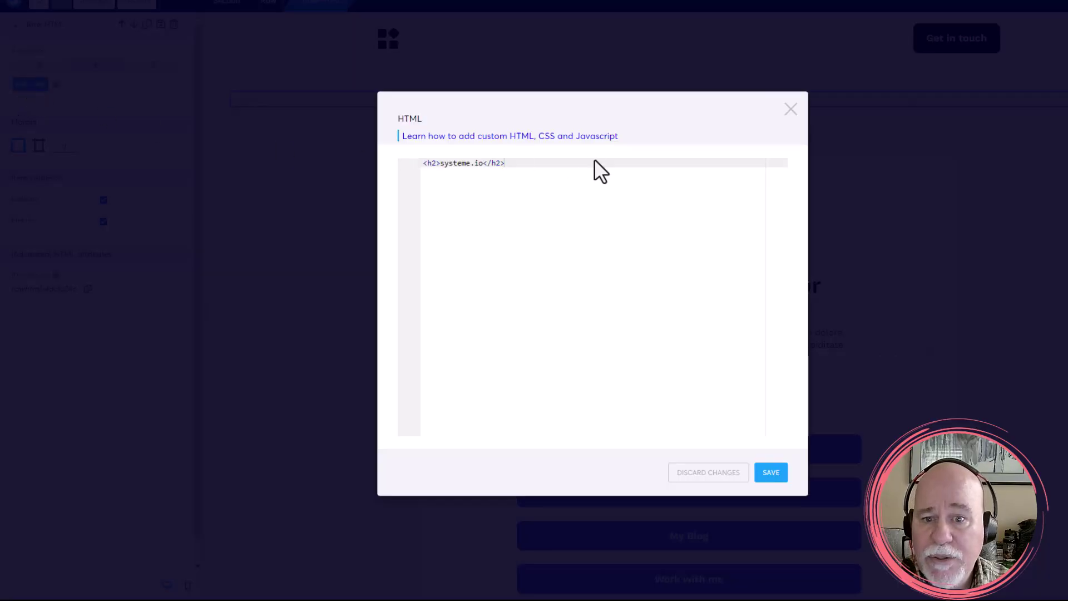
{"action": "left_click_drag", "start_coordinate": [461, 161], "coordinate": [398, 161]}
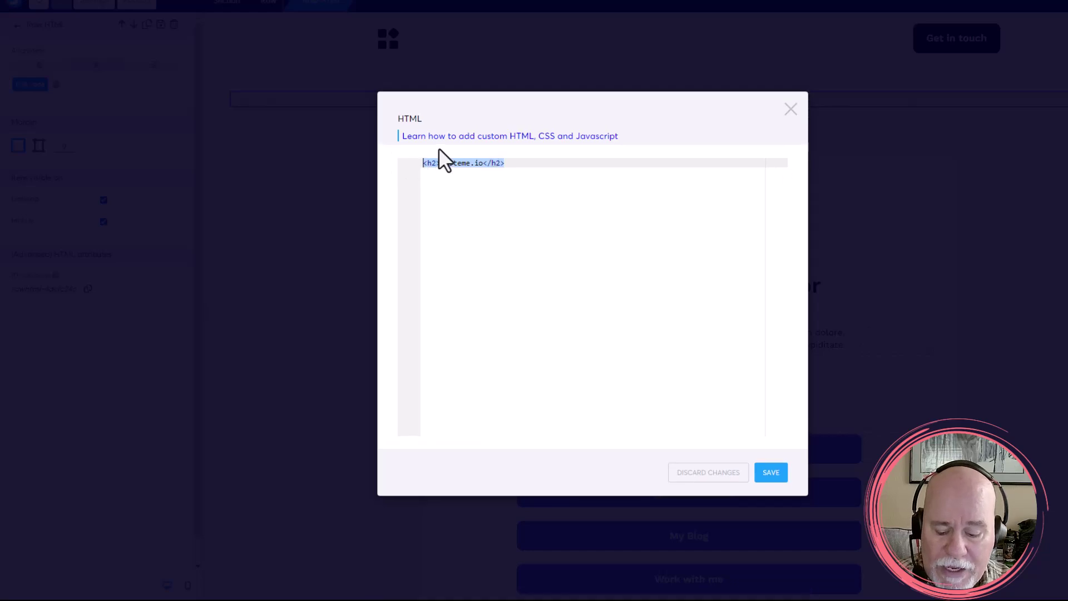
{"action": "key", "text": "BackSpace"}
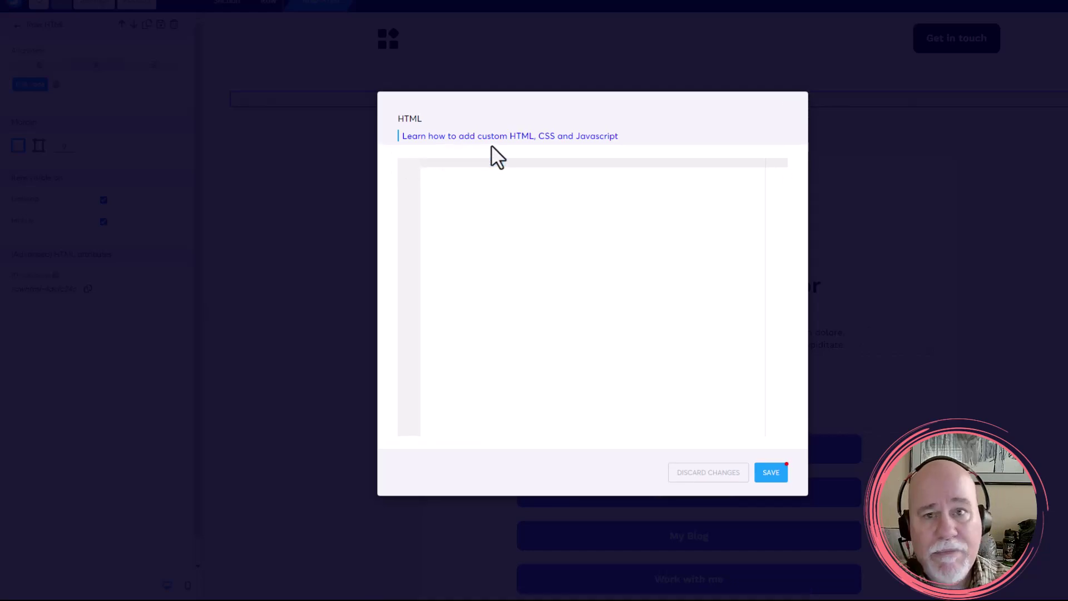
{"action": "key", "text": "ctrl+v"}
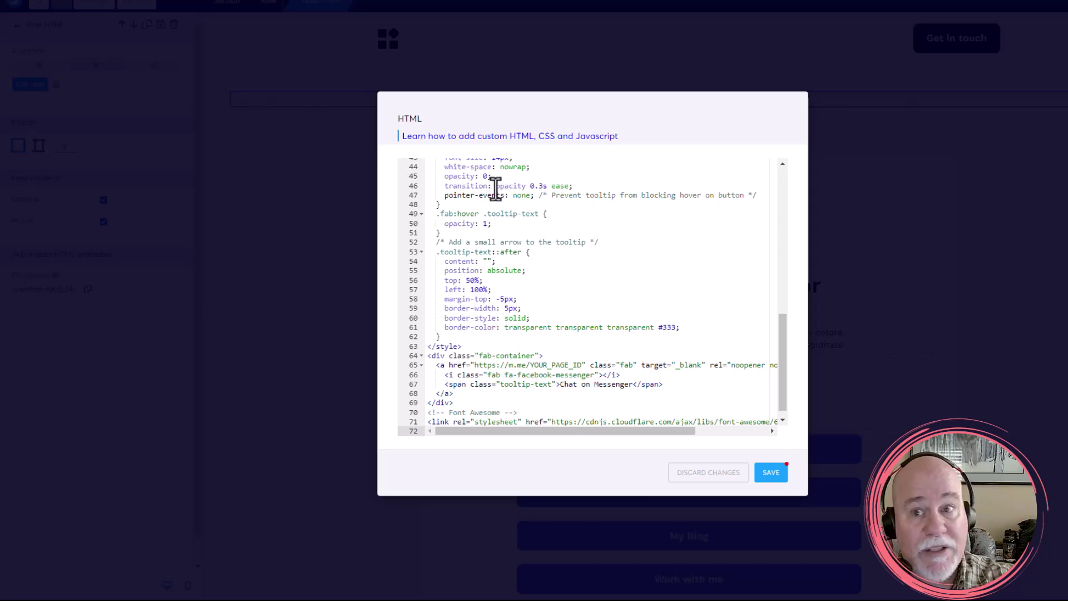
{"action": "scroll", "coordinate": [511, 237], "scroll_direction": "down", "scroll_amount": 1}
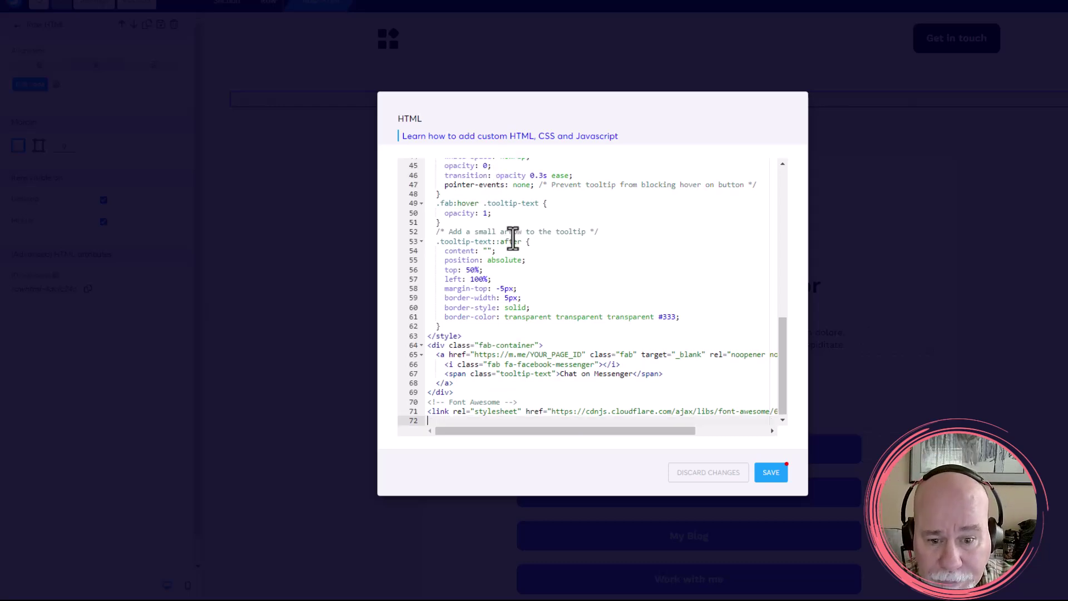
{"action": "scroll", "coordinate": [534, 238], "scroll_direction": "up", "scroll_amount": 10}
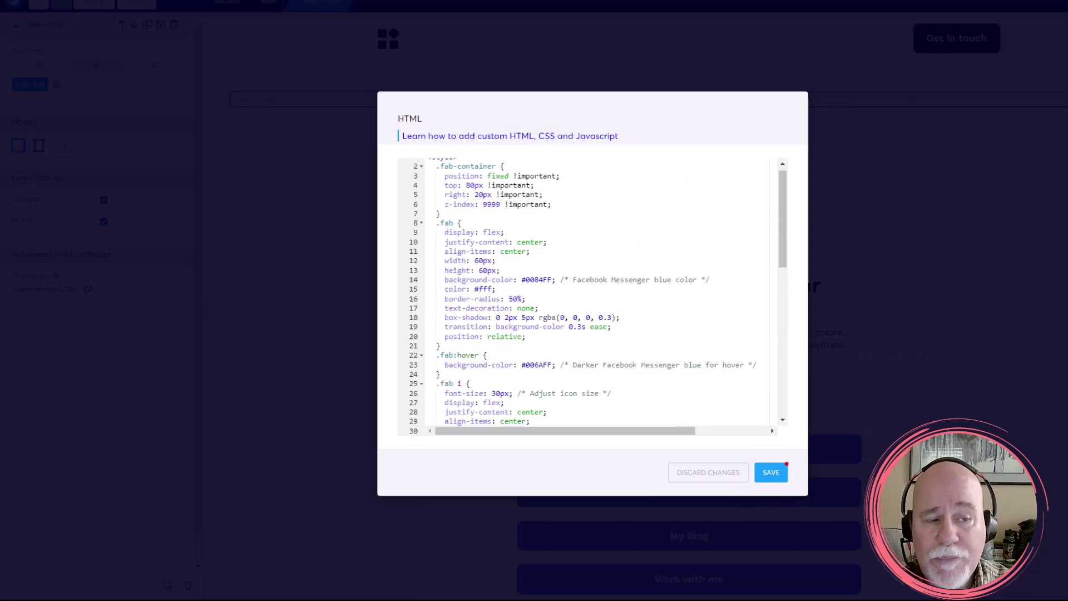
Step: Save the pasted Messenger button code to the Raw HTML element
{"action": "left_click", "coordinate": [771, 472]}
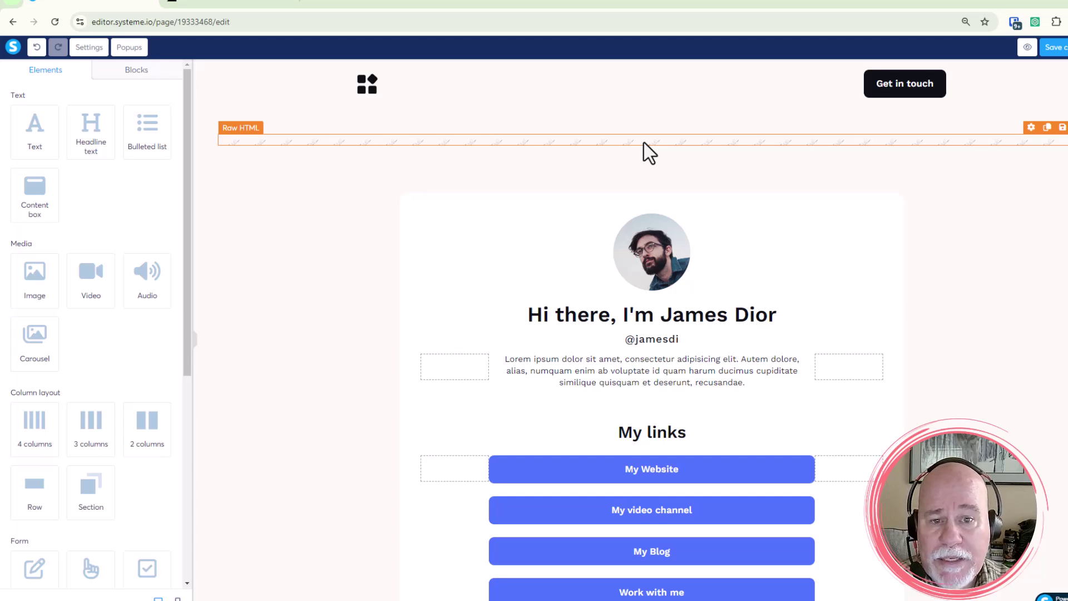
Step: In the Raw HTML code, replace YOUR_PAGE_ID in the m.me link with the Messenger username
{"action": "left_click", "coordinate": [643, 142]}
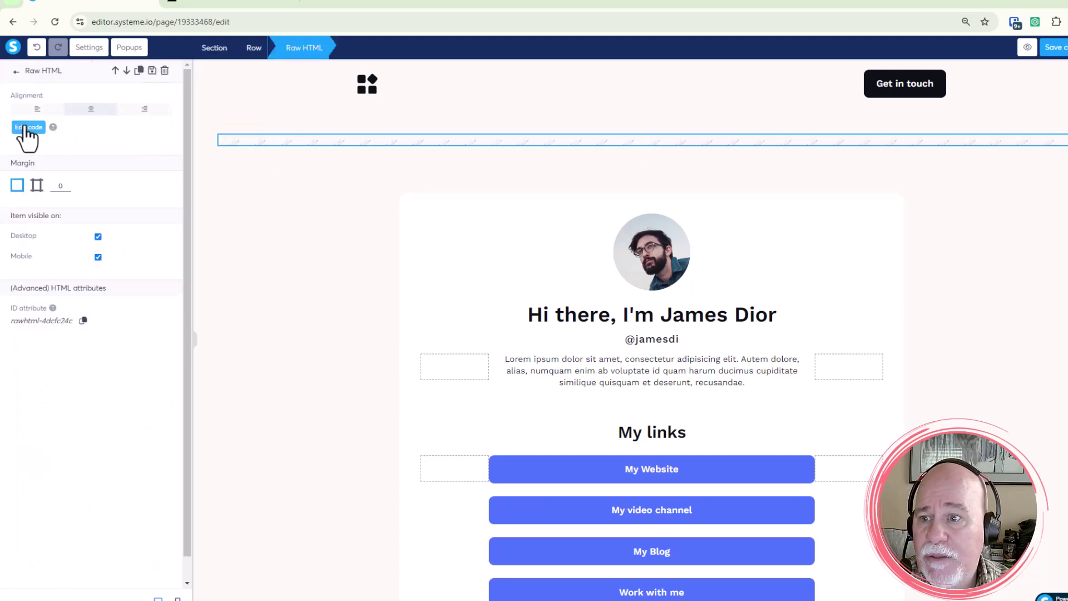
{"action": "left_click", "coordinate": [28, 128]}
{"action": "scroll", "coordinate": [702, 293], "scroll_direction": "down", "scroll_amount": 5}
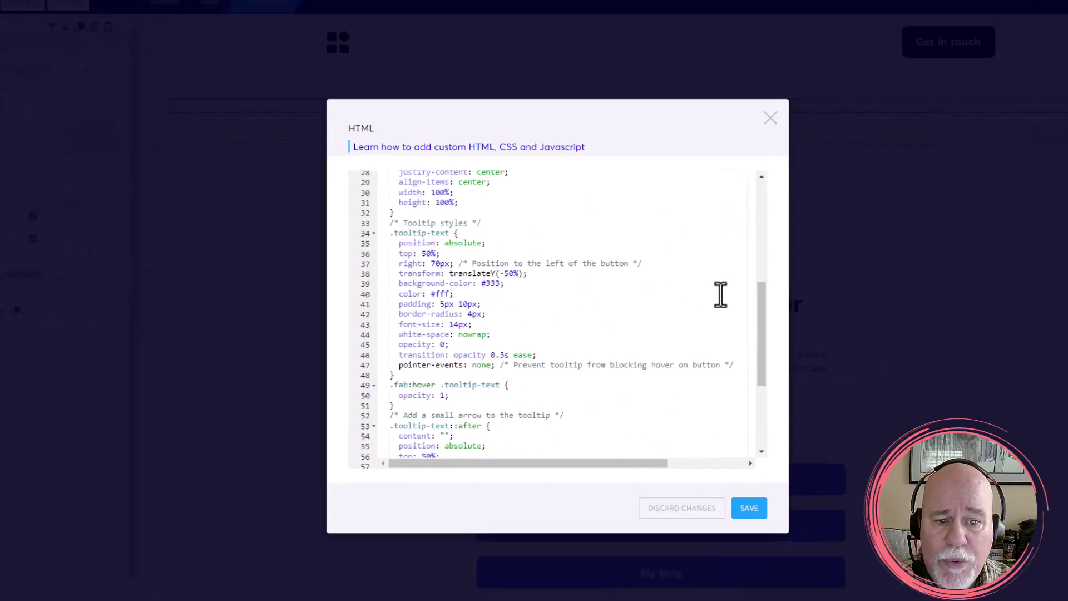
{"action": "scroll", "coordinate": [720, 294], "scroll_direction": "down", "scroll_amount": 5}
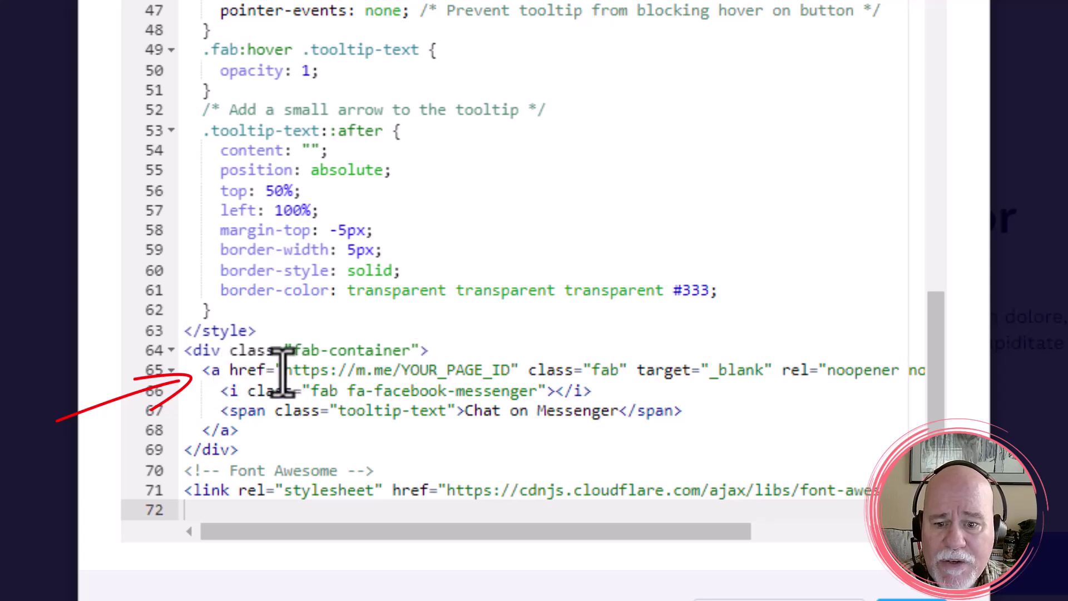
{"action": "left_click_drag", "start_coordinate": [281, 370], "coordinate": [402, 370]}
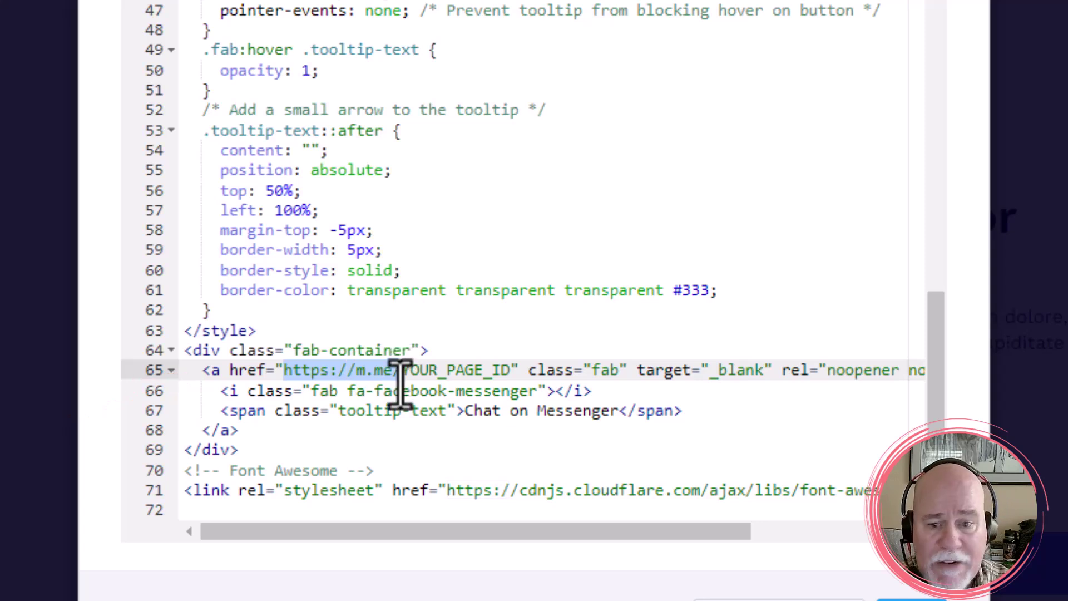
{"action": "left_click", "coordinate": [437, 369]}
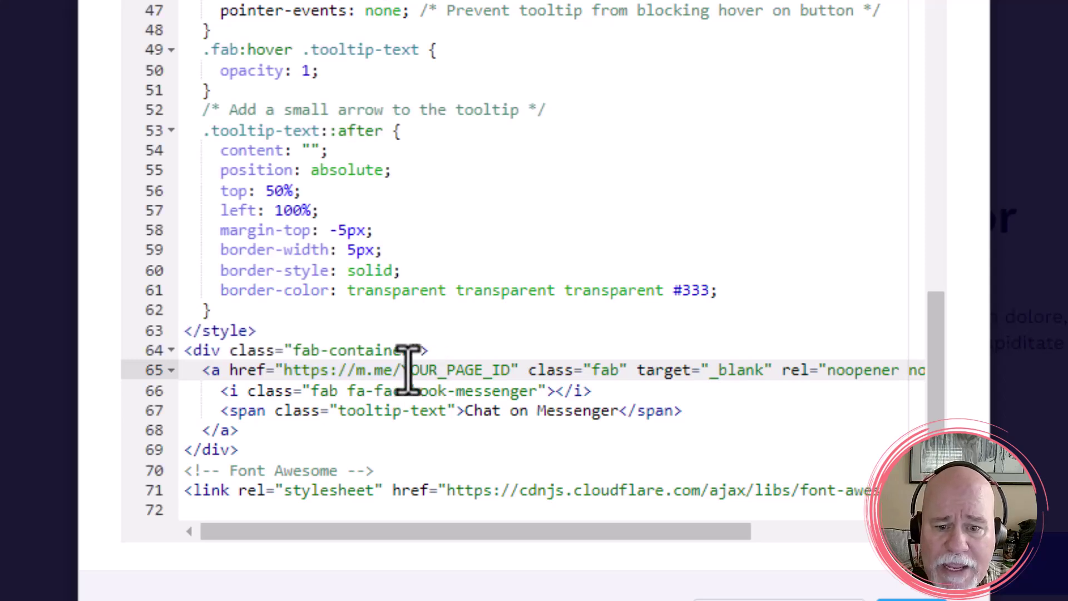
{"action": "left_click_drag", "start_coordinate": [401, 370], "coordinate": [507, 369]}
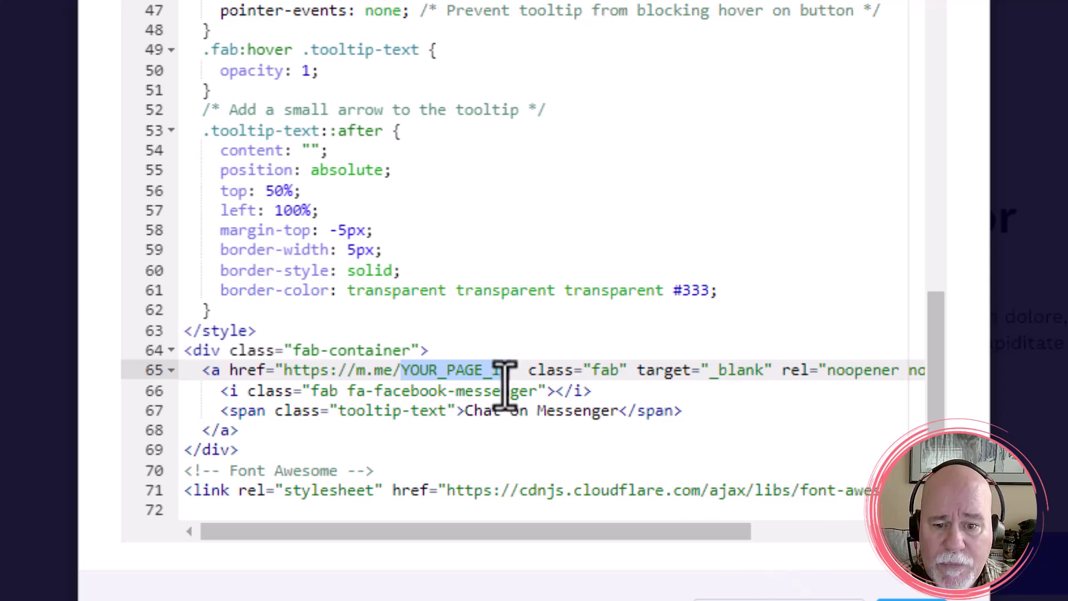
{"action": "left_click_drag", "start_coordinate": [509, 371], "coordinate": [401, 371]}
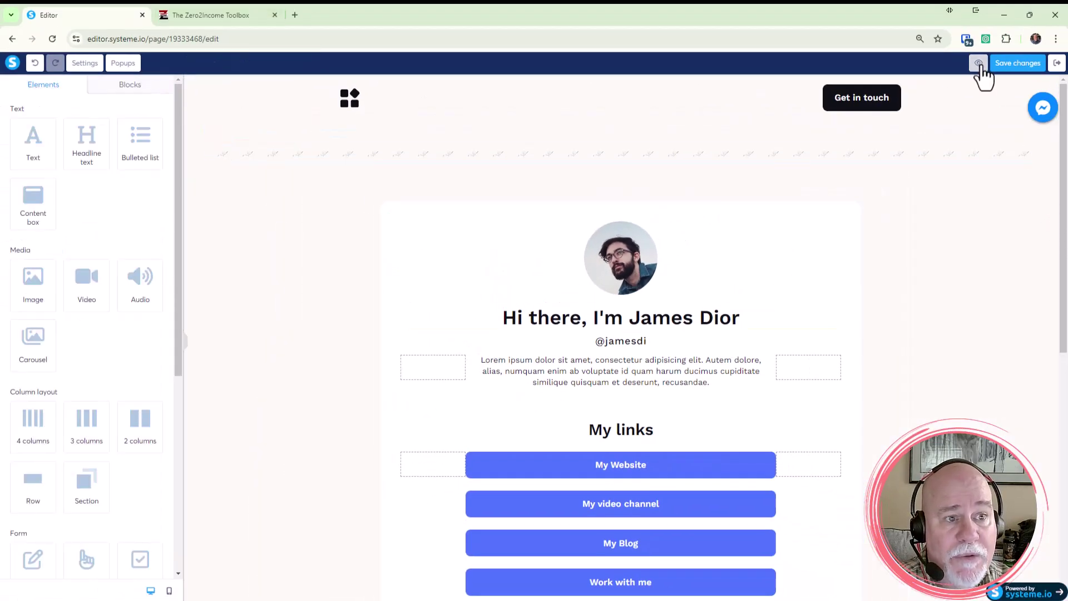
Step: Preview the page in a new tab and scroll to confirm the Messenger button stays fixed top right
{"action": "left_click", "coordinate": [978, 63]}
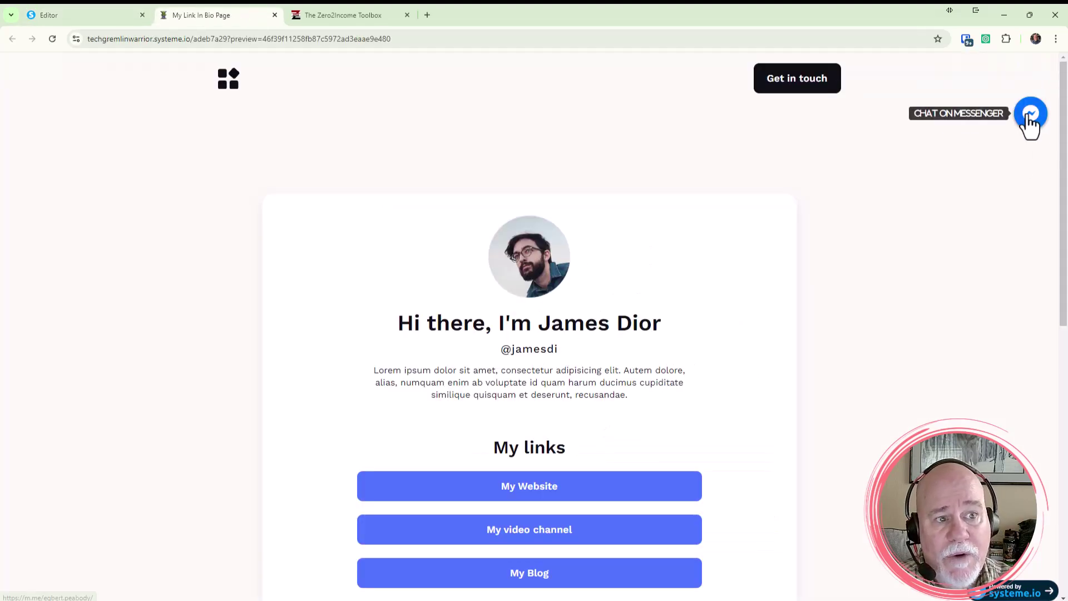
{"action": "scroll", "coordinate": [1016, 167], "scroll_direction": "down", "scroll_amount": 2}
{"action": "scroll", "coordinate": [1012, 160], "scroll_direction": "down", "scroll_amount": 1}
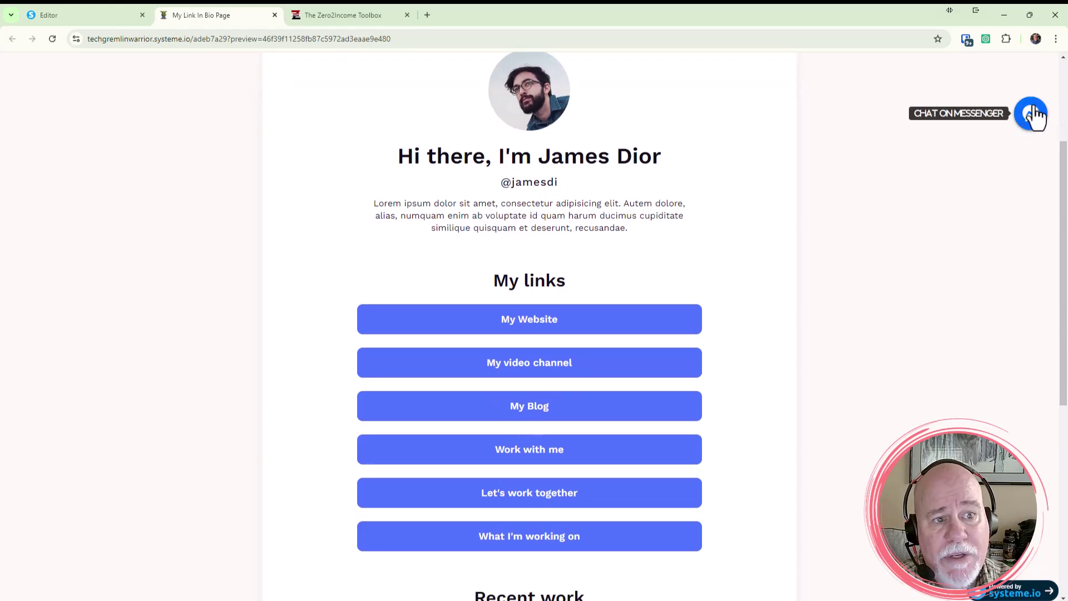
{"action": "scroll", "coordinate": [1021, 150], "scroll_direction": "down", "scroll_amount": 7}
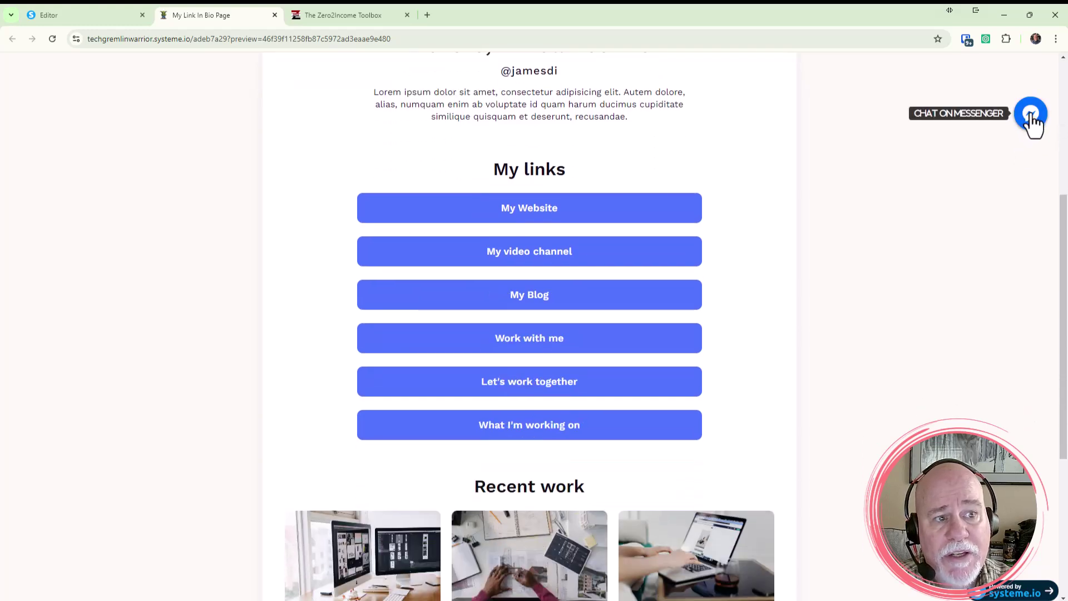
{"action": "scroll", "coordinate": [970, 150], "scroll_direction": "up", "scroll_amount": 3}
{"action": "scroll", "coordinate": [970, 149], "scroll_direction": "up", "scroll_amount": 7}
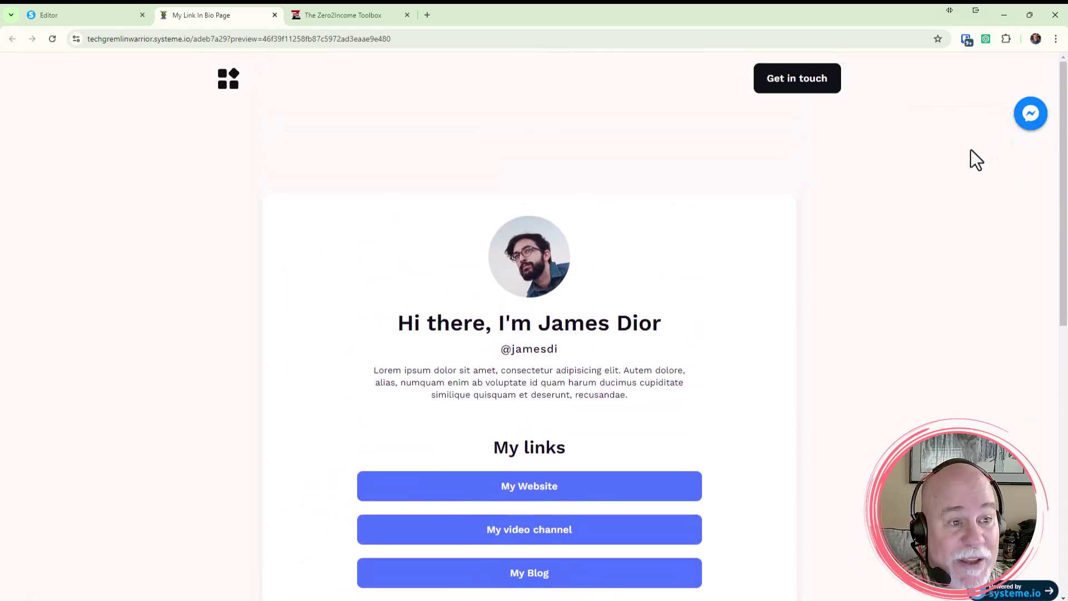